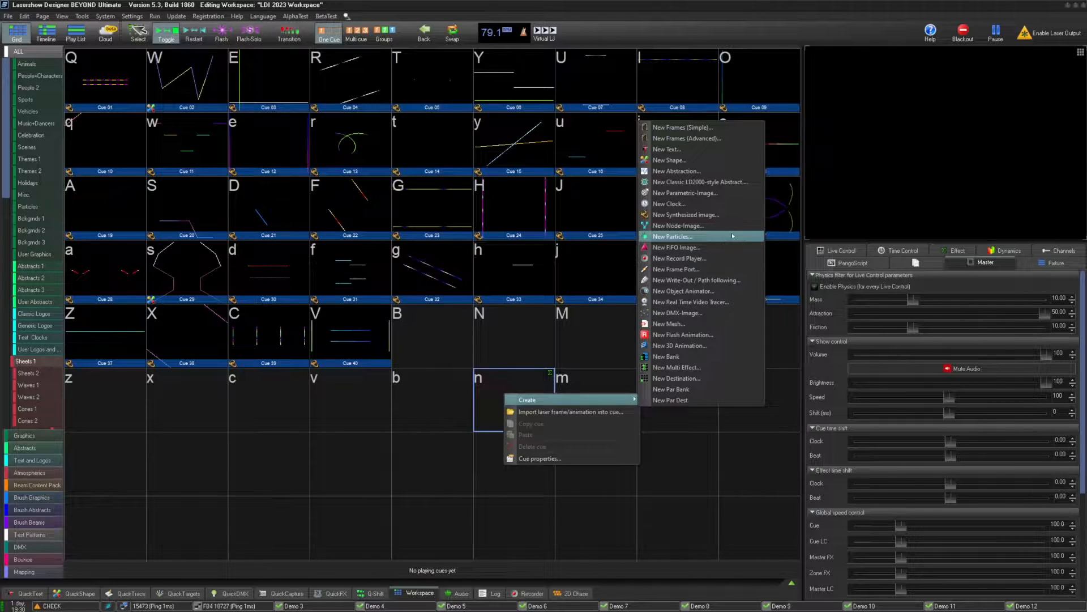
- Create a new particles cue and set the particle count to 40 and start lag to 2
click(733, 235)
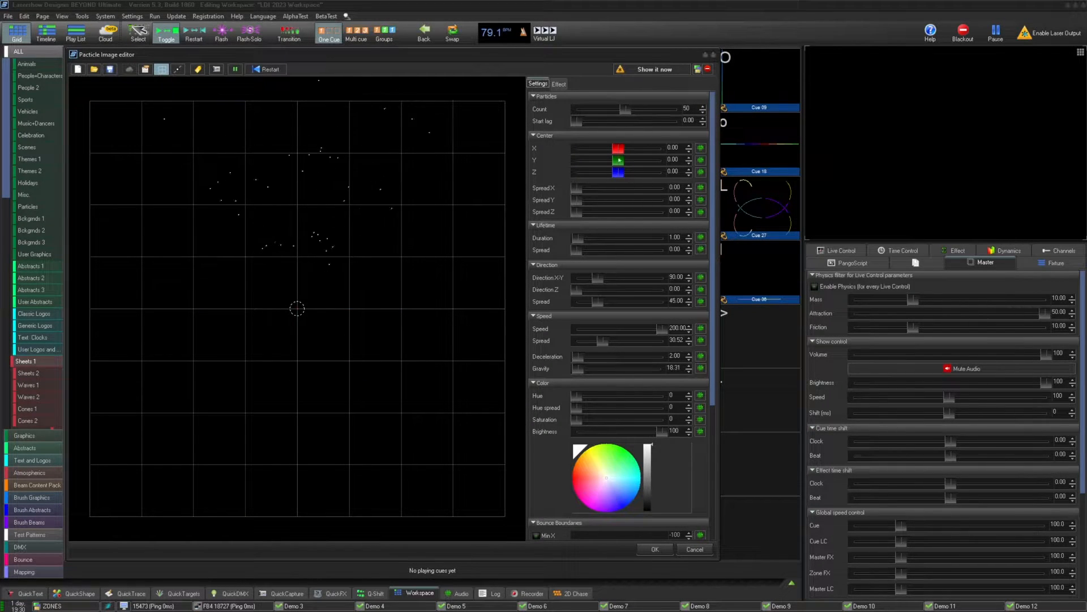
scroll(596, 124, up, 4)
click(261, 73)
click(263, 69)
scroll(632, 108, down, 10)
scroll(632, 109, up, 7)
drag(578, 122, 550, 126)
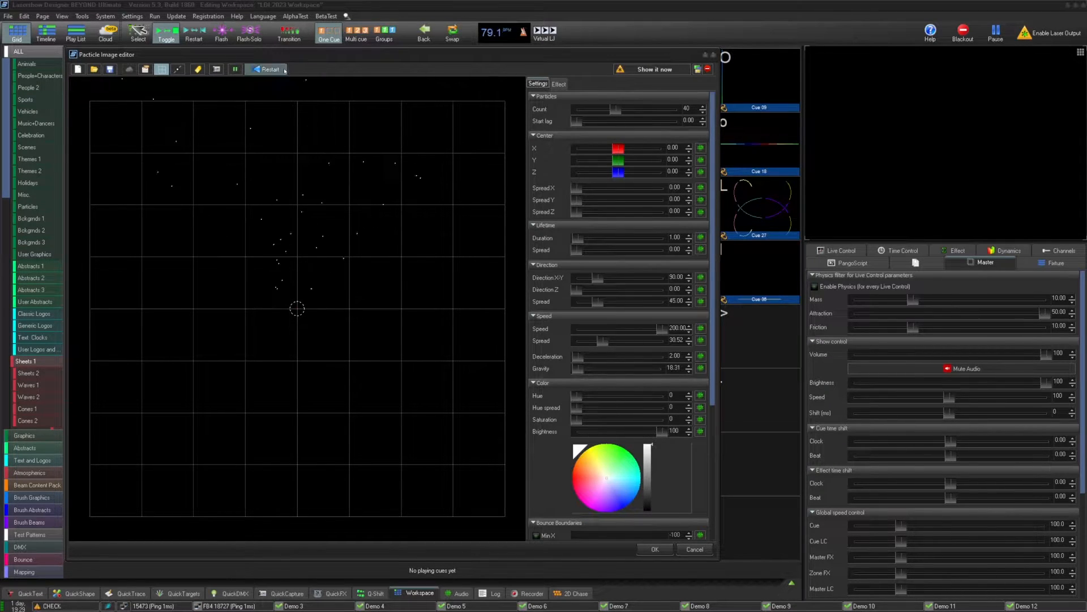
scroll(606, 124, up, 17)
scroll(606, 121, up, 3)
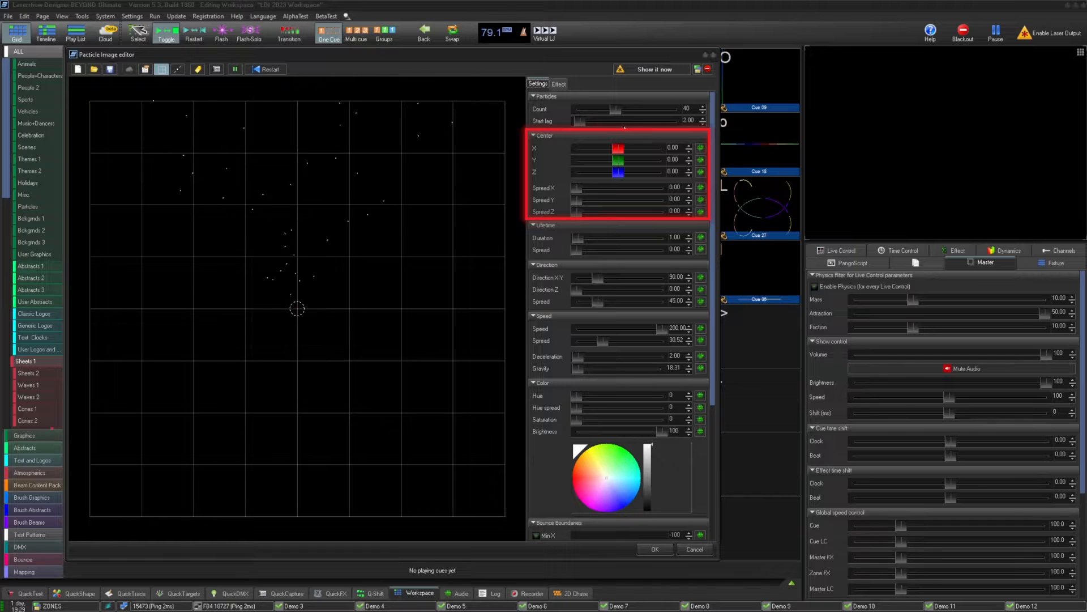
- Try adjusting the center Y and X/Y/Z spread values, then reset each to zero
drag(617, 161, 594, 152)
double_click(594, 152)
double_click(627, 161)
drag(577, 188, 590, 213)
mouse_move(512, 218)
mouse_down()
mouse_move(441, 229)
mouse_move(409, 259)
mouse_move(464, 223)
mouse_move(478, 178)
mouse_move(447, 204)
mouse_move(508, 211)
mouse_up()
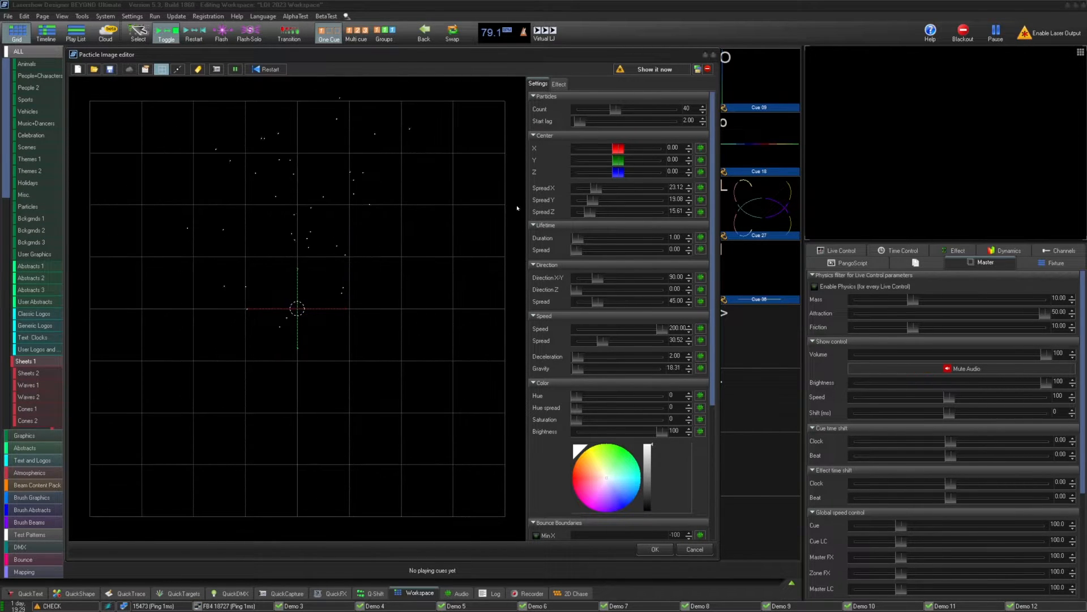
double_click(588, 211)
double_click(592, 199)
double_click(596, 187)
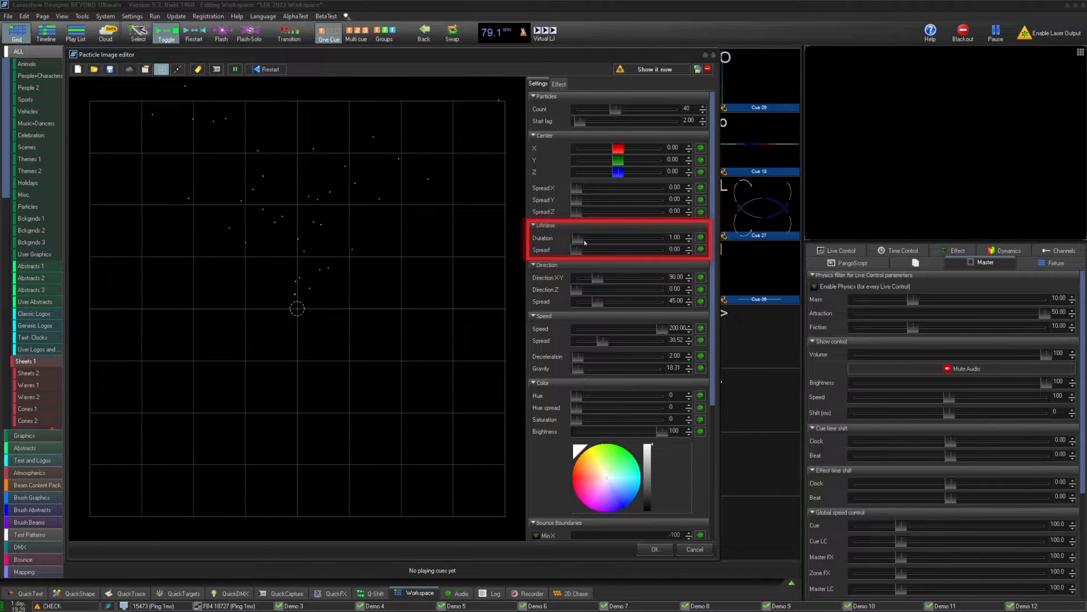
- Set the lifetime duration to 10 and the lifetime spread to 100
scroll(583, 242, down, 1)
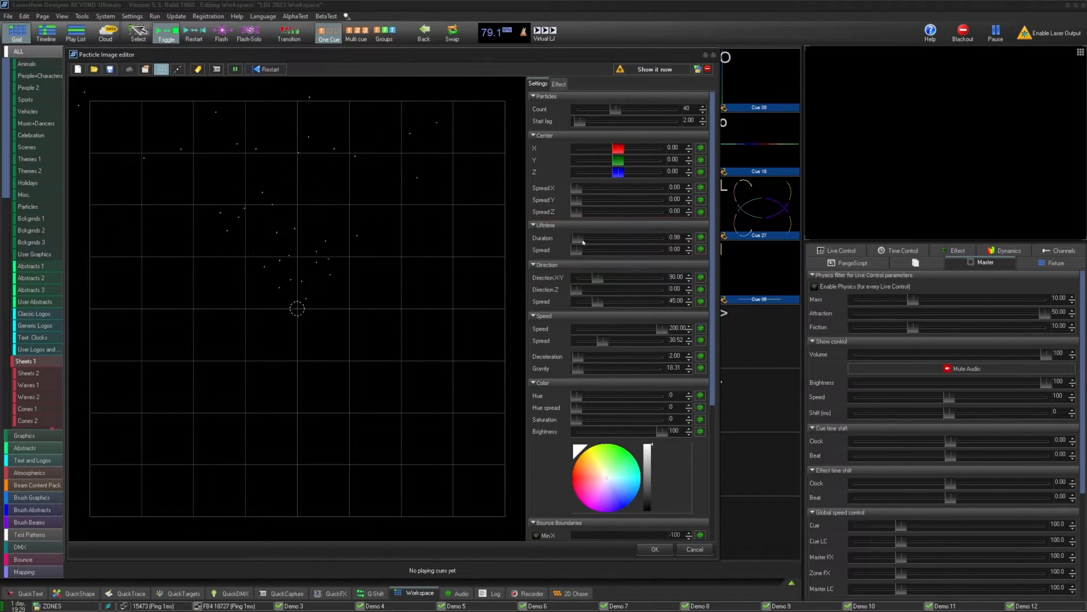
scroll(584, 242, down, 7)
scroll(584, 243, down, 1)
scroll(584, 242, down, 1)
scroll(583, 243, down, 1)
scroll(583, 243, up, 1)
scroll(583, 243, up, 5)
drag(577, 250, 670, 250)
double_click(674, 238)
text(10)
key(Return)
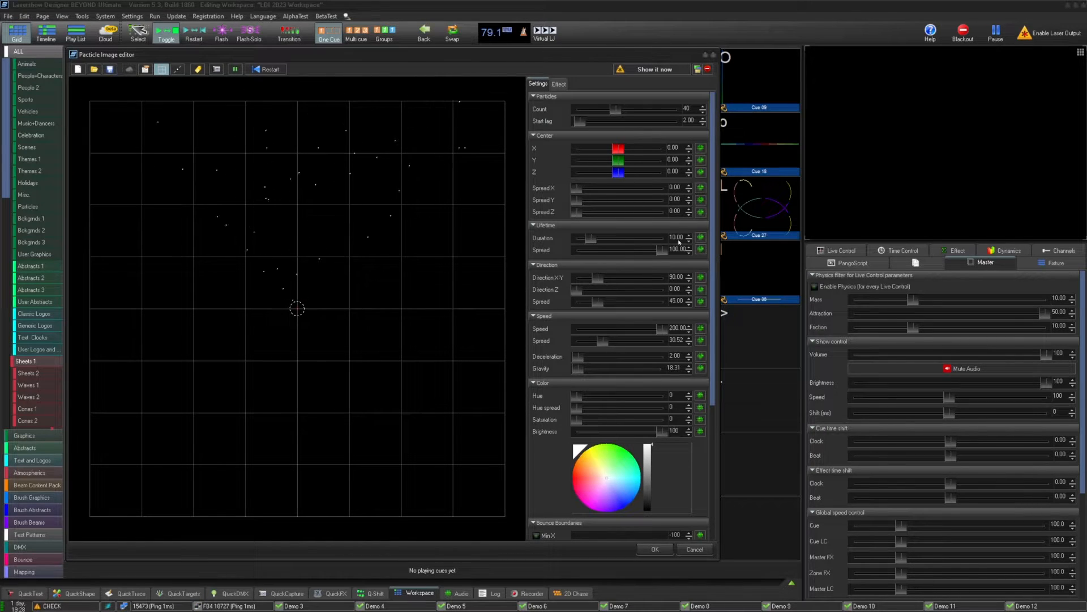
- Set the lifetime duration to 2 and the lifetime spread to about 2.89
double_click(676, 238)
text(2)
key(Return)
scroll(657, 258, down, 1)
mouse_move(661, 242)
mouse_down()
mouse_move(580, 244)
mouse_move(595, 271)
mouse_move(577, 273)
mouse_move(668, 273)
mouse_move(570, 272)
mouse_up()
- Set the direction spread to about 19.77 and direction X-Y to 90
drag(416, 291, 415, 311)
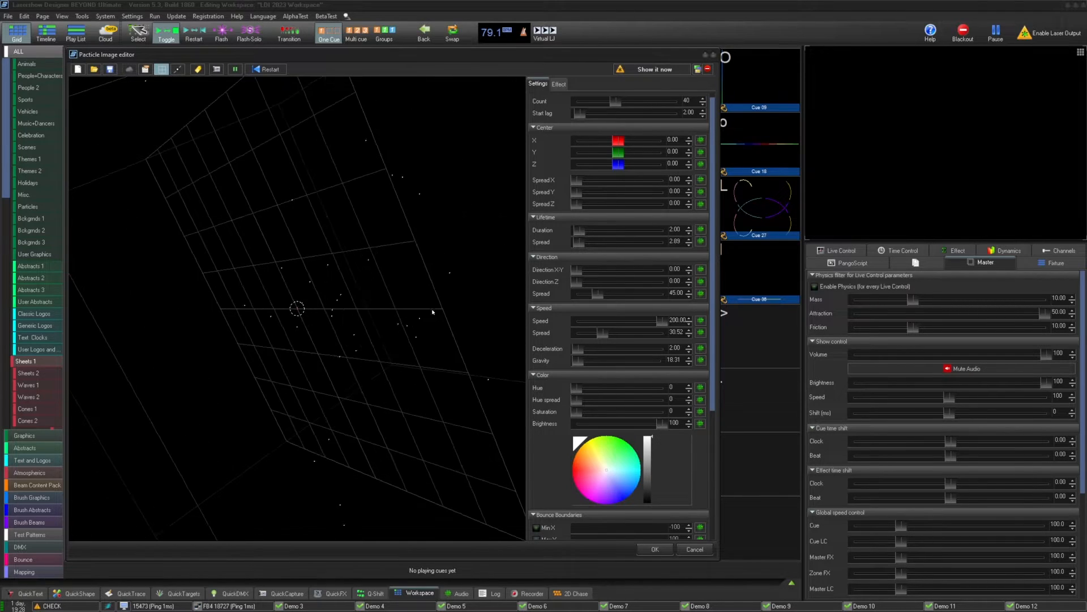
mouse_move(577, 281)
mouse_down()
mouse_move(606, 279)
mouse_move(571, 282)
mouse_move(622, 294)
mouse_move(584, 298)
mouse_move(580, 272)
mouse_move(599, 270)
mouse_up()
double_click(453, 276)
text(90)
key(Return)
- Set the particle speed to 100 and the speed spread to 50
mouse_move(662, 322)
mouse_down()
mouse_move(593, 326)
mouse_move(588, 340)
mouse_move(642, 323)
mouse_move(624, 327)
mouse_up()
click(674, 320)
text(100)
key(Return)
click(675, 332)
text(50)
key(Return)
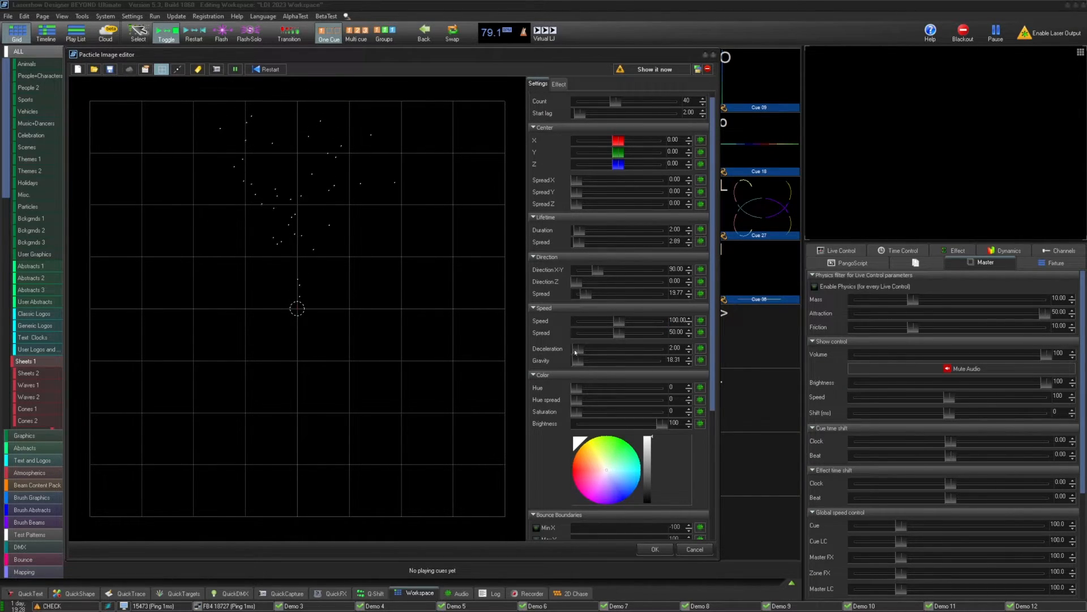
- Set the deceleration to about 0.40 and the gravity to about 53.57
mouse_move(578, 348)
mouse_down()
mouse_move(599, 350)
mouse_move(566, 350)
mouse_up()
scroll(587, 351, up, 5)
scroll(587, 351, up, 5)
scroll(588, 351, up, 6)
mouse_move(579, 362)
mouse_down()
mouse_move(590, 359)
mouse_move(580, 359)
mouse_up()
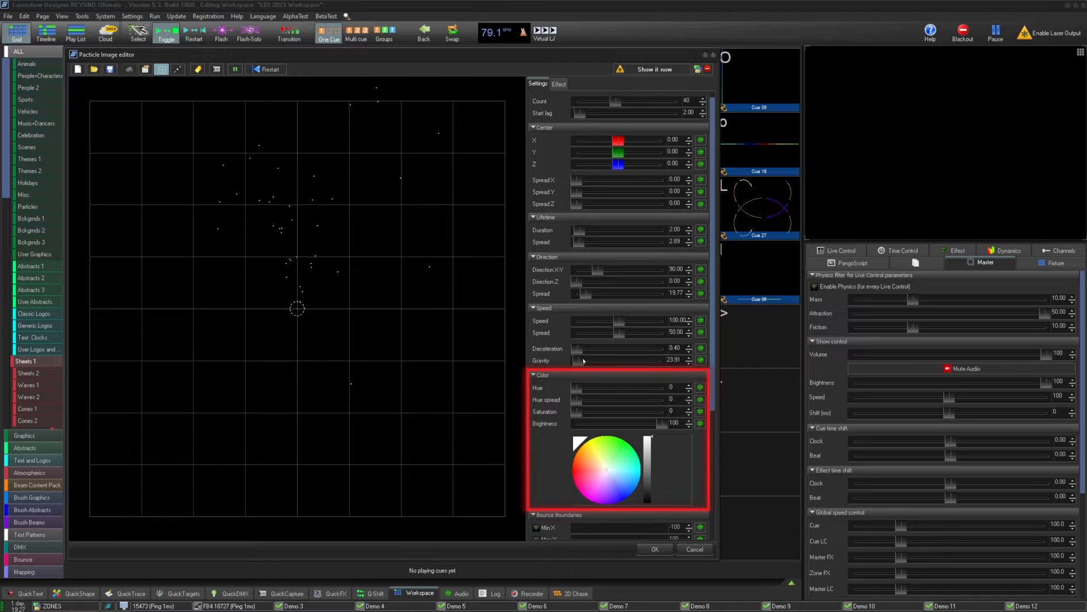
click(583, 360)
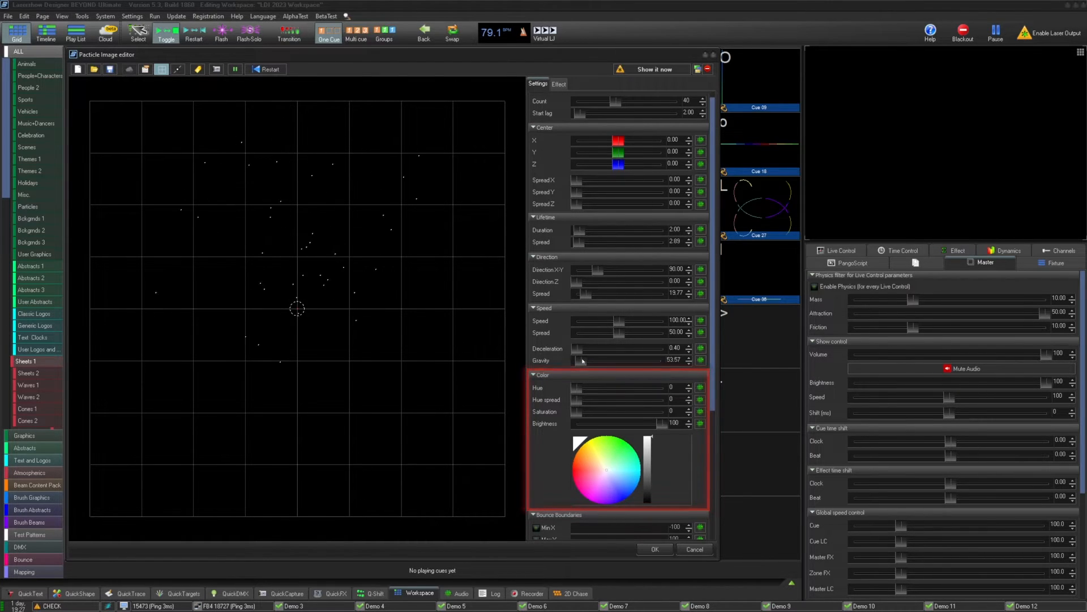
- Set the color hue to about 54, hue spread to 180 and saturation to 100
drag(581, 391, 738, 412)
drag(570, 399, 616, 401)
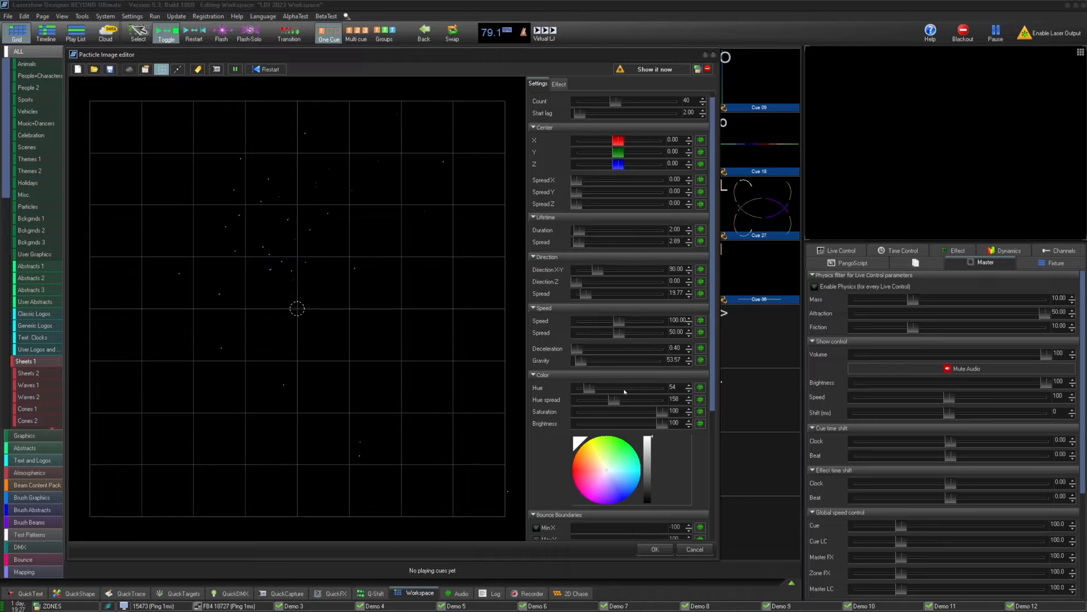
double_click(675, 399)
text(180)
- Try enabling the Min X bounce boundary and adjusting its value, then disable it
scroll(711, 416, down, 5)
click(537, 363)
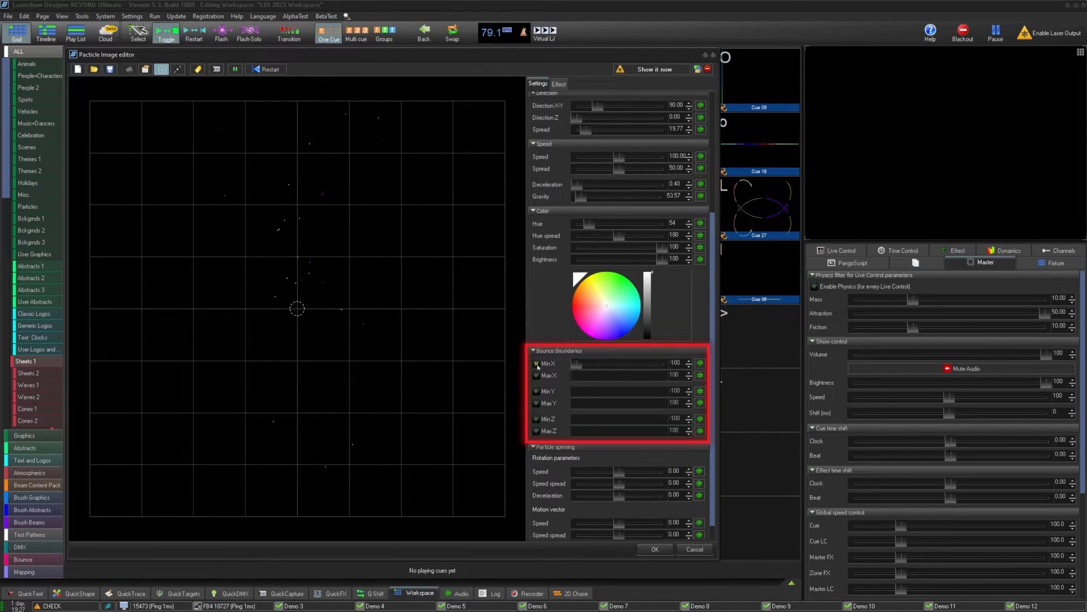
drag(577, 364, 614, 373)
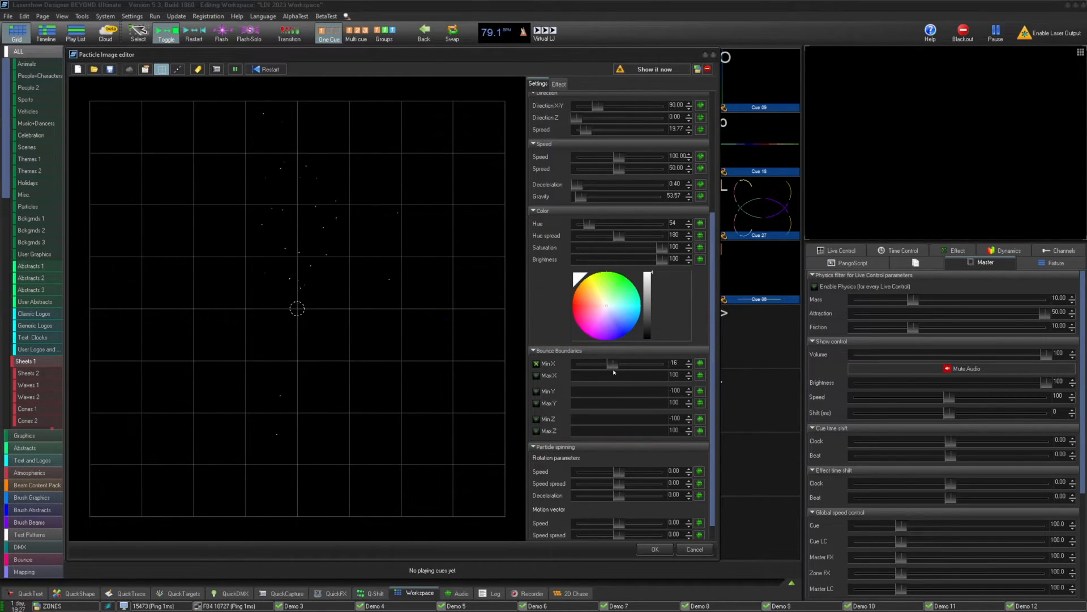
drag(618, 373, 569, 377)
click(537, 365)
- Set the particle center Y position to about -58.58
drag(713, 406, 713, 422)
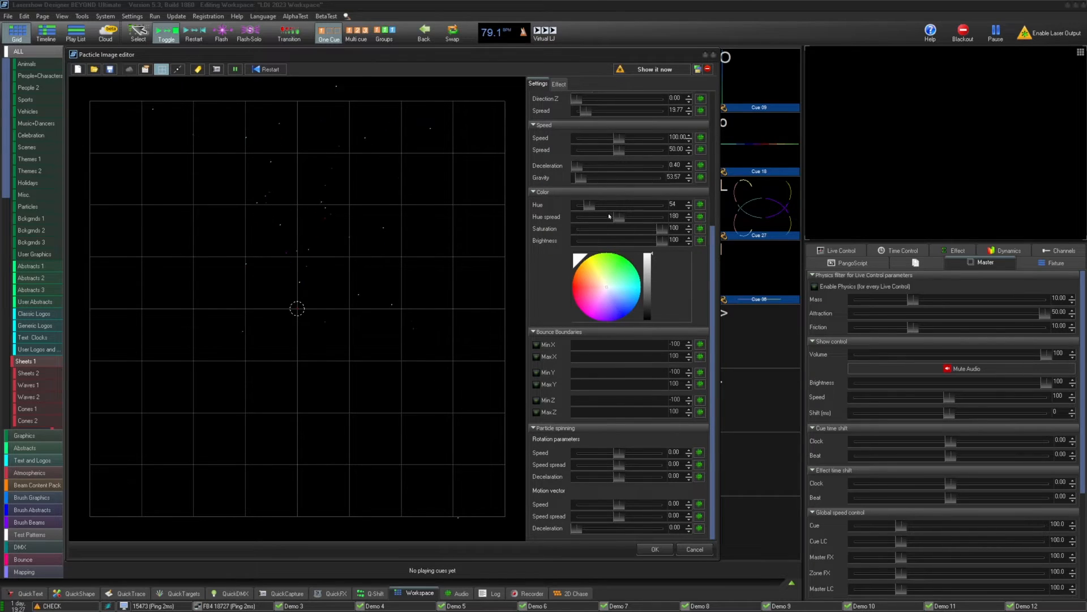
drag(714, 264, 715, 212)
drag(618, 129, 594, 129)
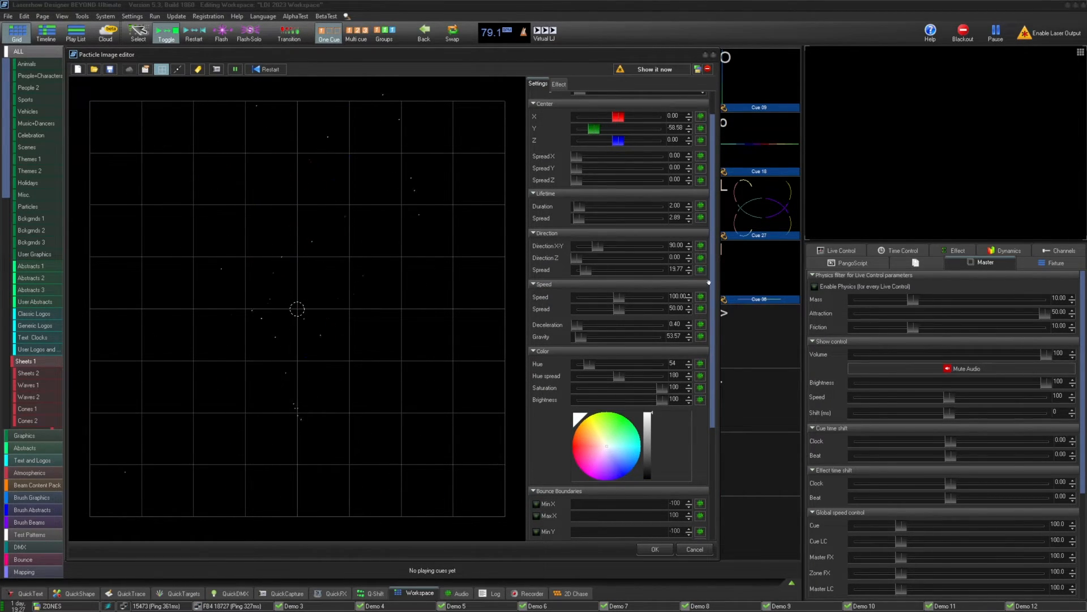
- Set the particle spinning rotation speed to about 1.70 and motion vector speed to about 2.92
scroll(709, 282, down, 5)
drag(617, 503, 620, 504)
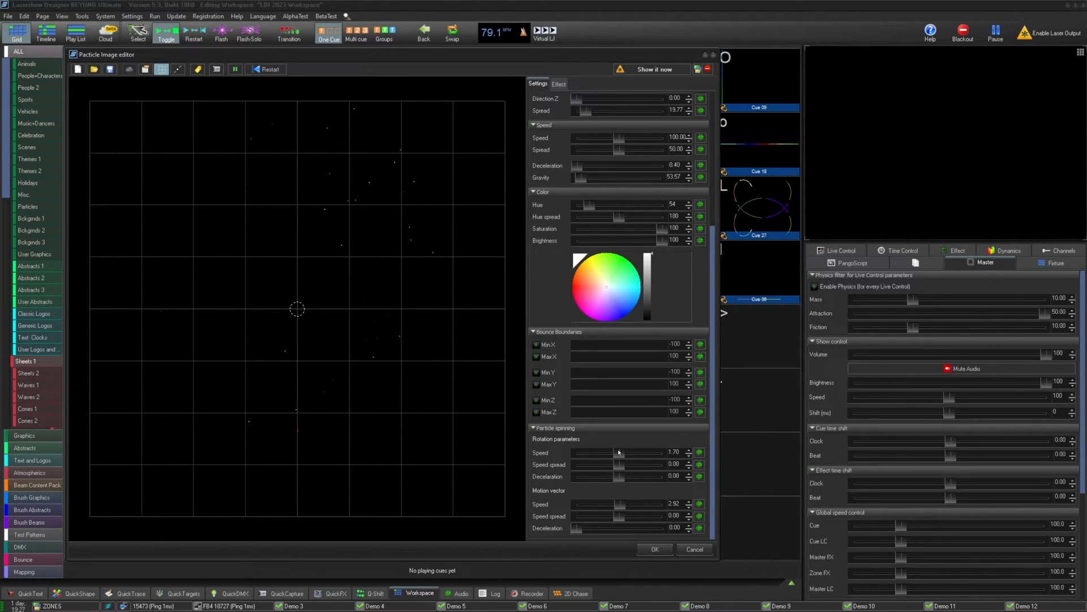
- Add a Color effect using a Y-axis color gradient to the particles
click(558, 84)
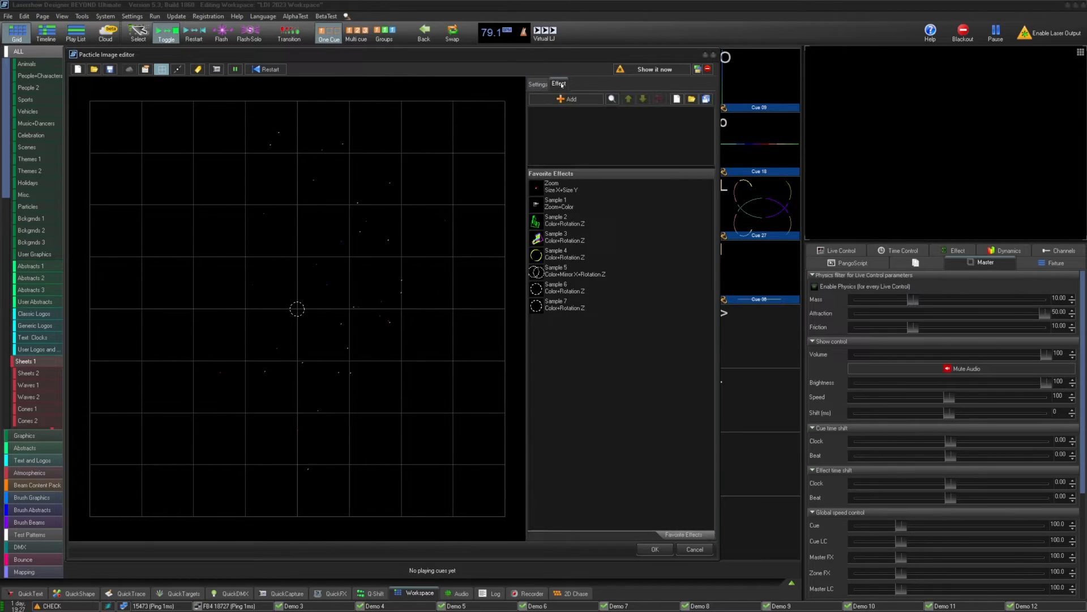
click(568, 100)
mouse_move(596, 208)
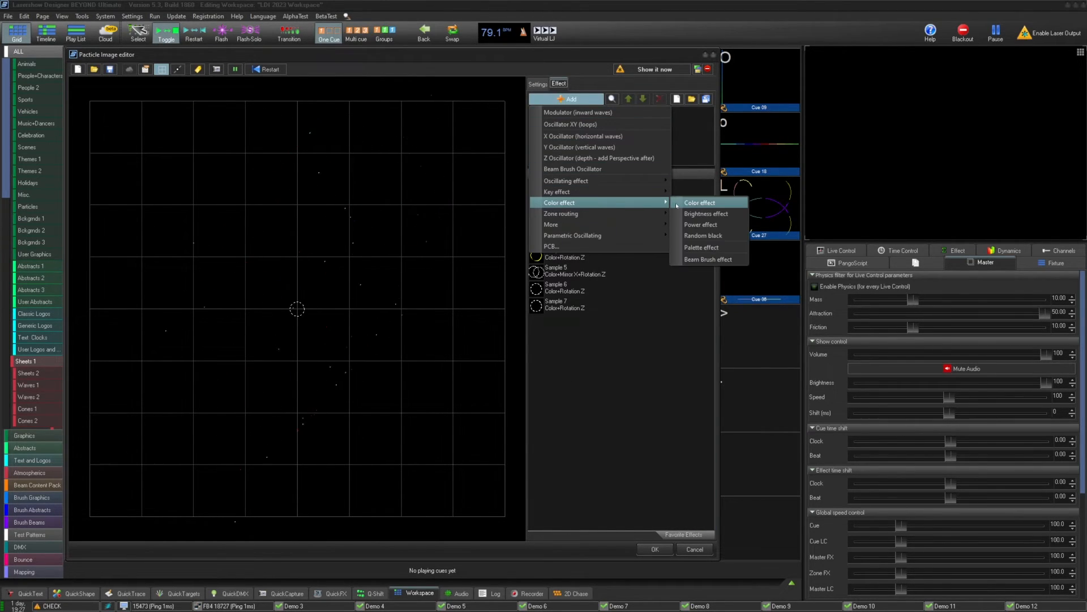
click(702, 202)
click(610, 221)
click(574, 255)
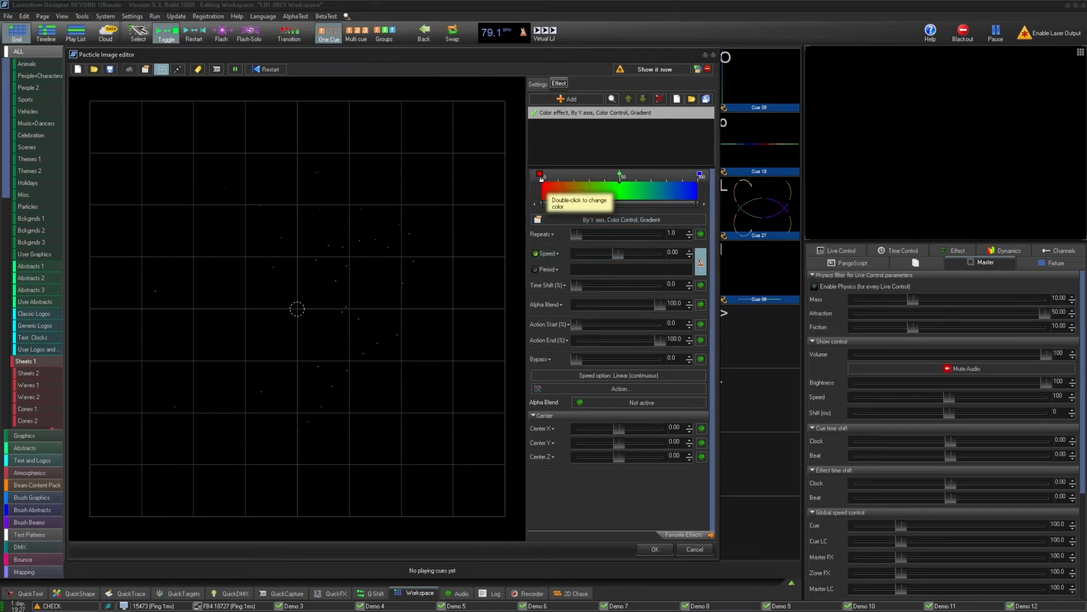
- Change both end colors of the effect's gradient to white
double_click(548, 190)
click(513, 283)
click(512, 283)
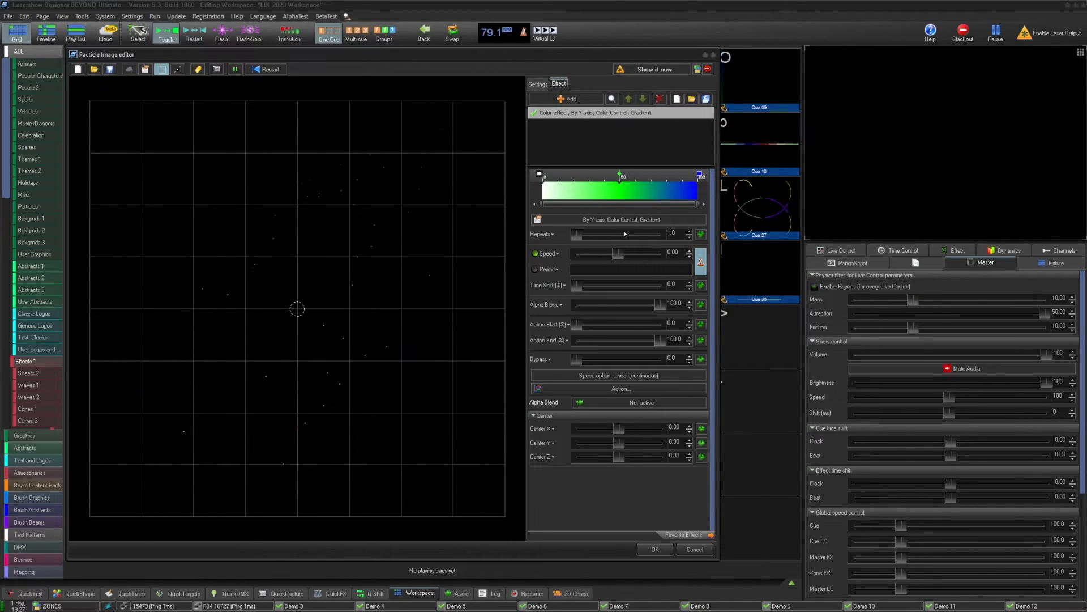
double_click(700, 175)
click(433, 271)
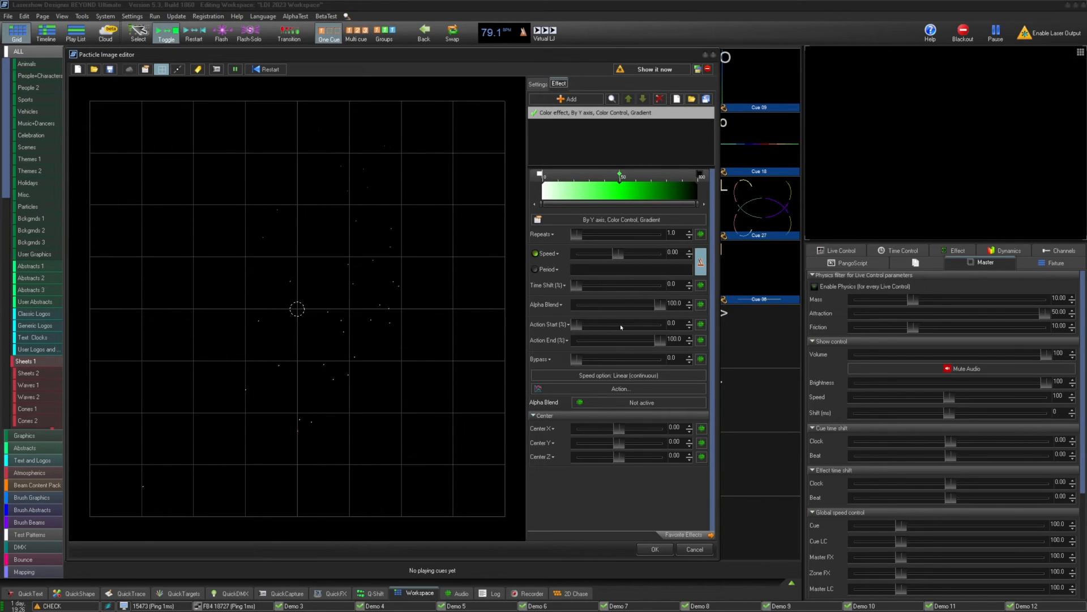
click(534, 113)
- Set the particle spinning rotation speed spread to about 40
click(538, 83)
drag(619, 465, 625, 466)
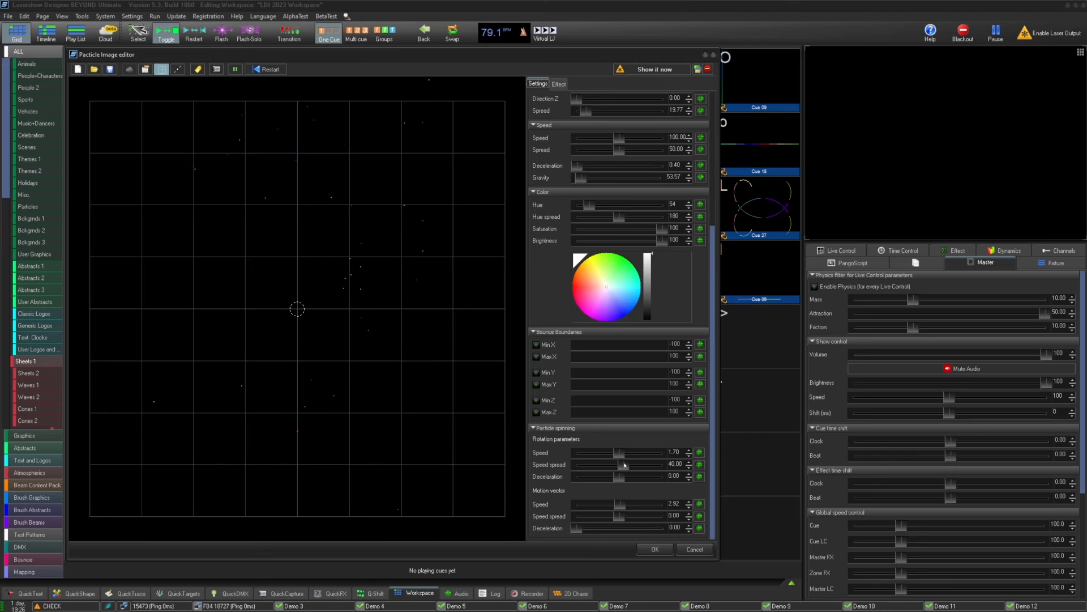